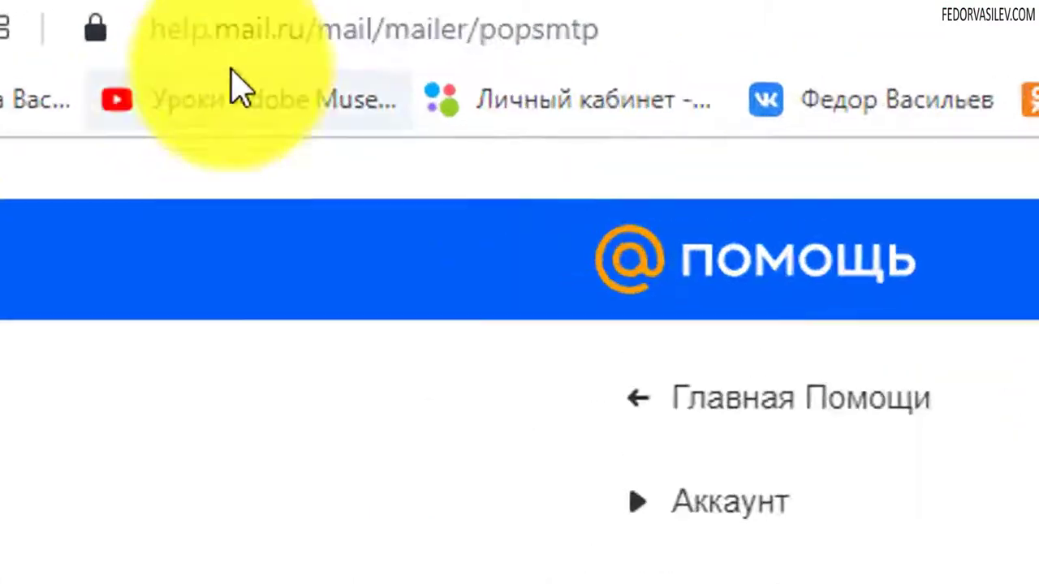
- Open the Mail.ru help article on IMAP, SMTP and POP3 in the mail programs section
click(116, 8)
click(208, 32)
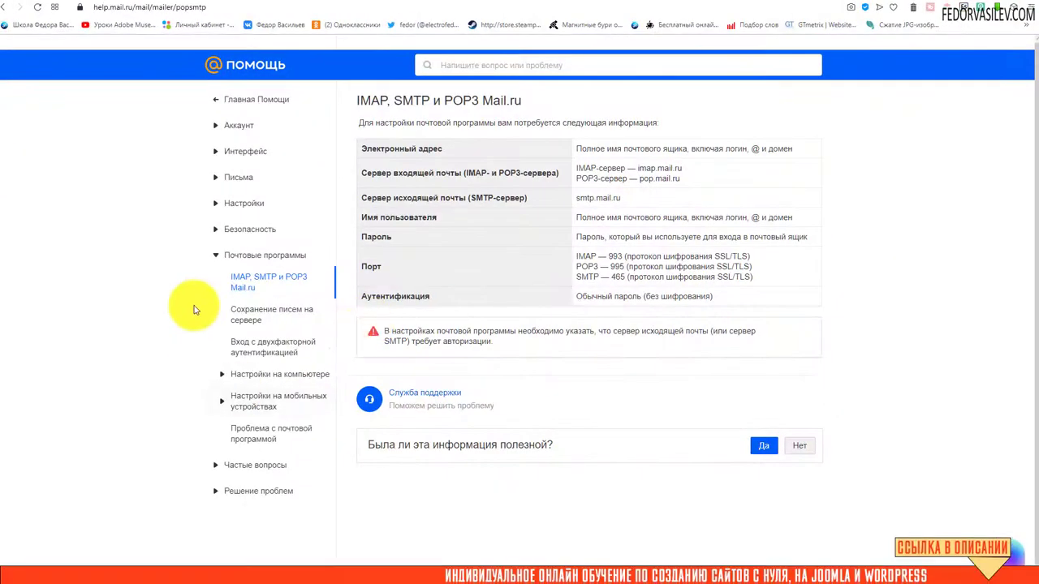
click(242, 256)
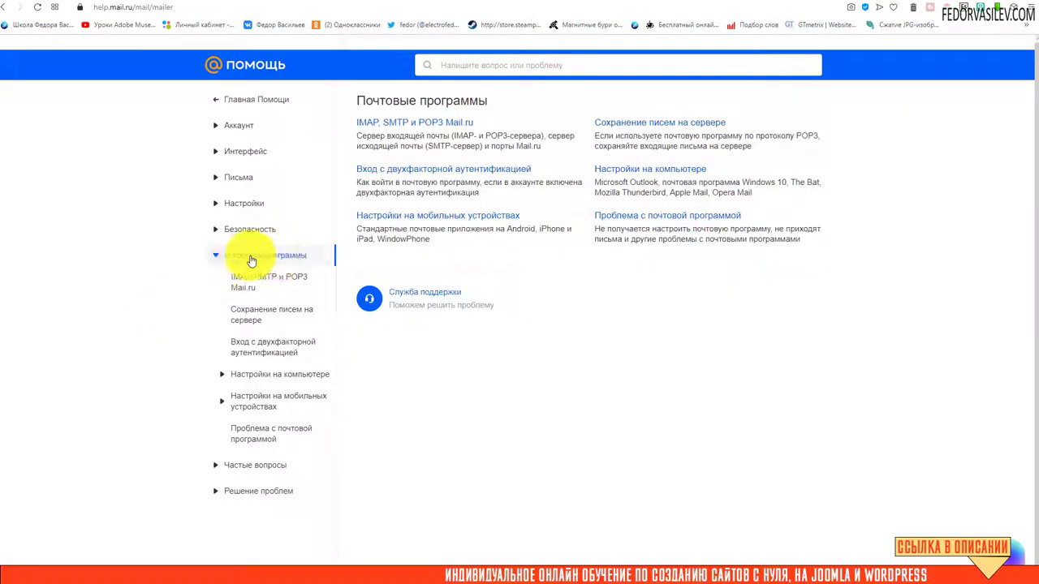
click(244, 282)
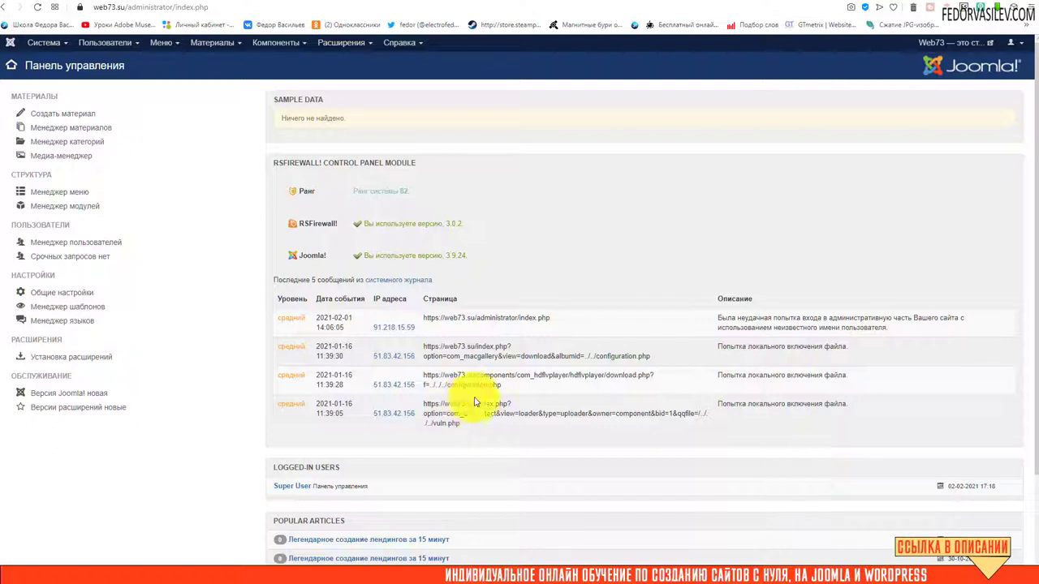
- In the Joomla administrator's global configuration, set the mail sending method in the server settings to SMTP
click(40, 46)
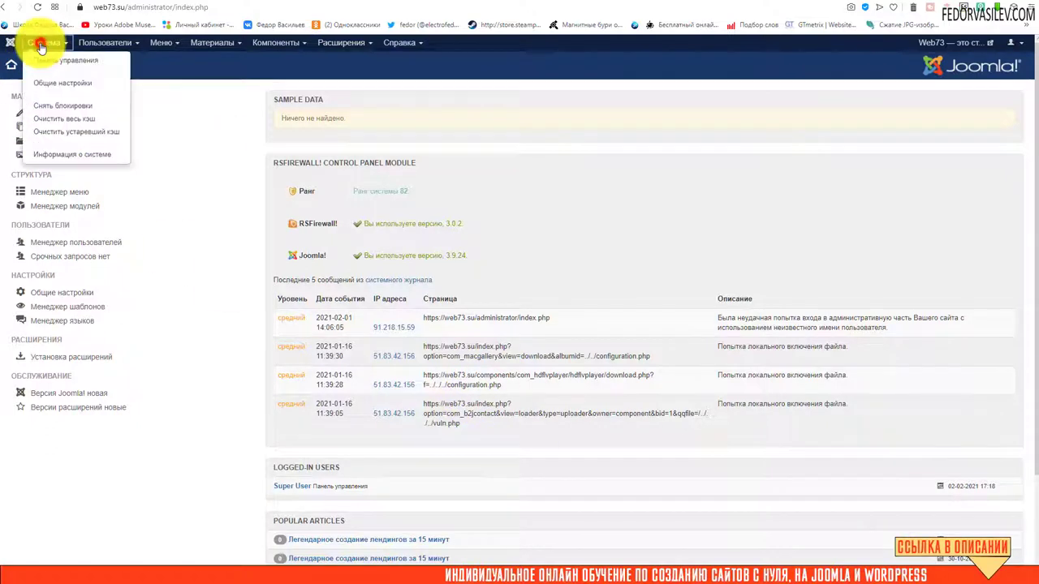
click(45, 82)
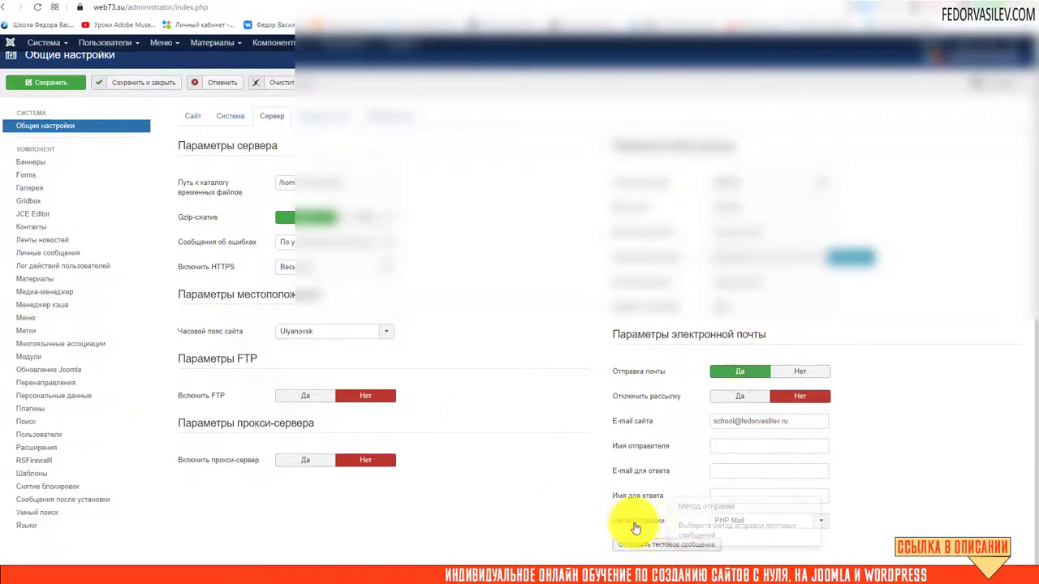
mouse_move(659, 528)
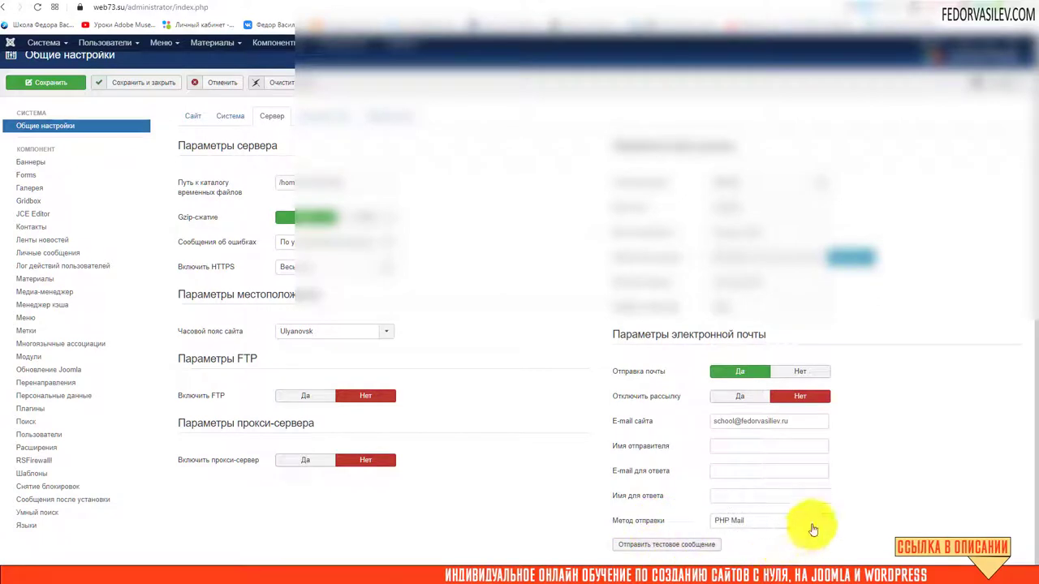
click(815, 522)
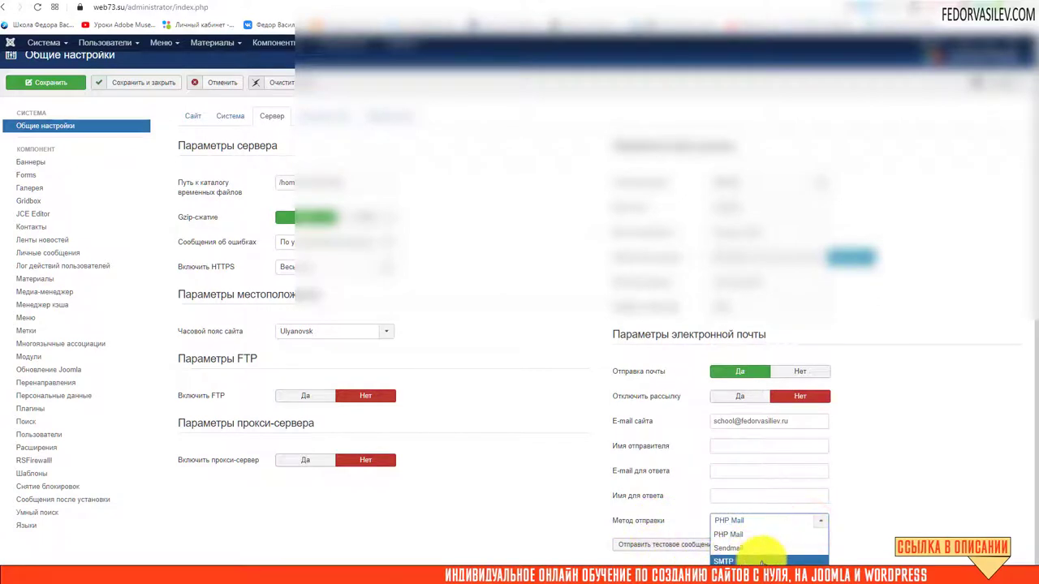
click(745, 560)
scroll(900, 486, down, 2)
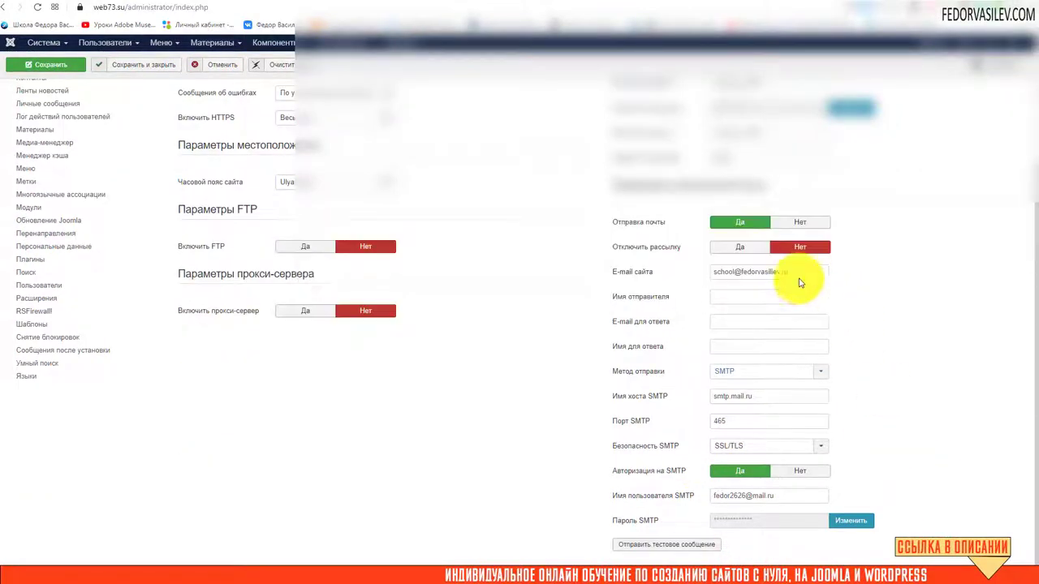
- Replace the site e-mail in the mail settings with the Mail.ru mailbox address
drag(800, 272, 674, 264)
key(BackSpace)
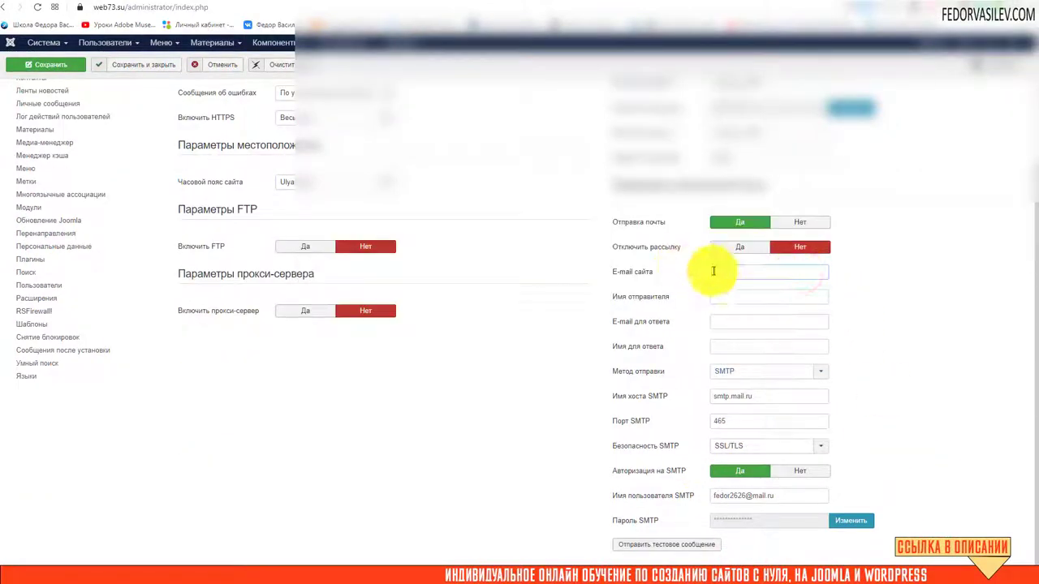
right_click(711, 274)
click(750, 354)
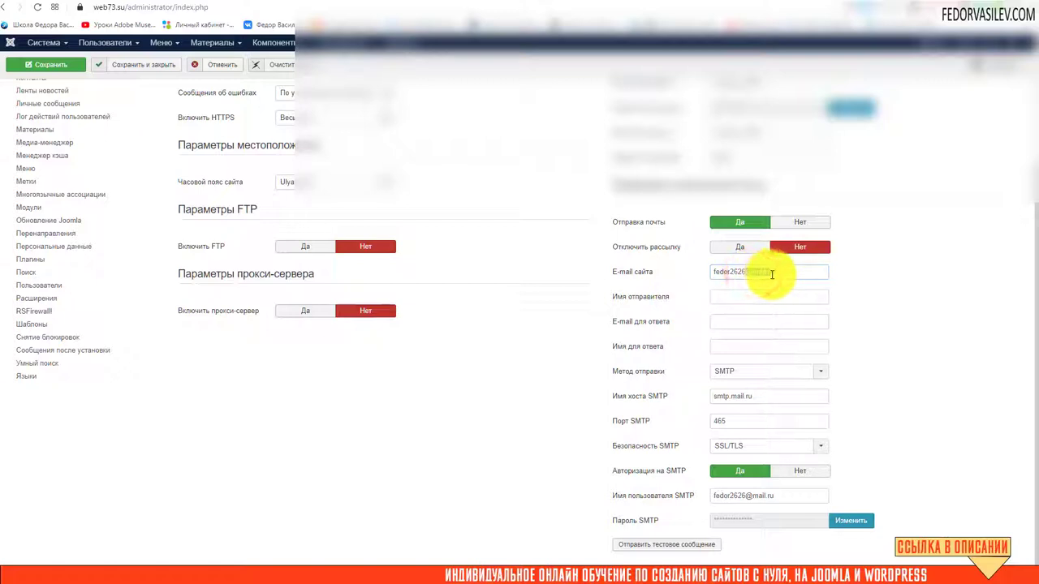
click(764, 278)
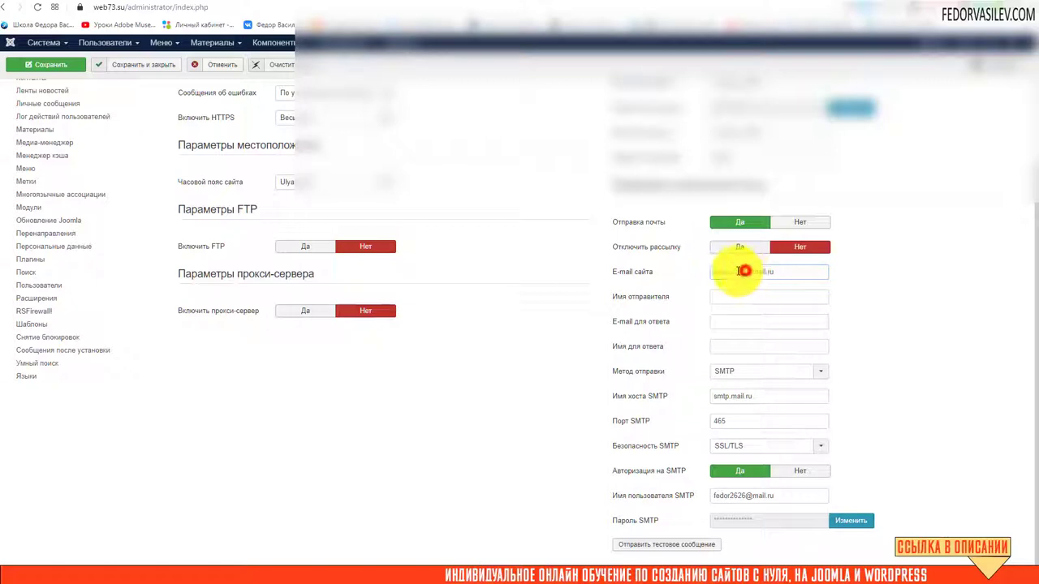
double_click(744, 271)
key(ctrl+a)
click(722, 279)
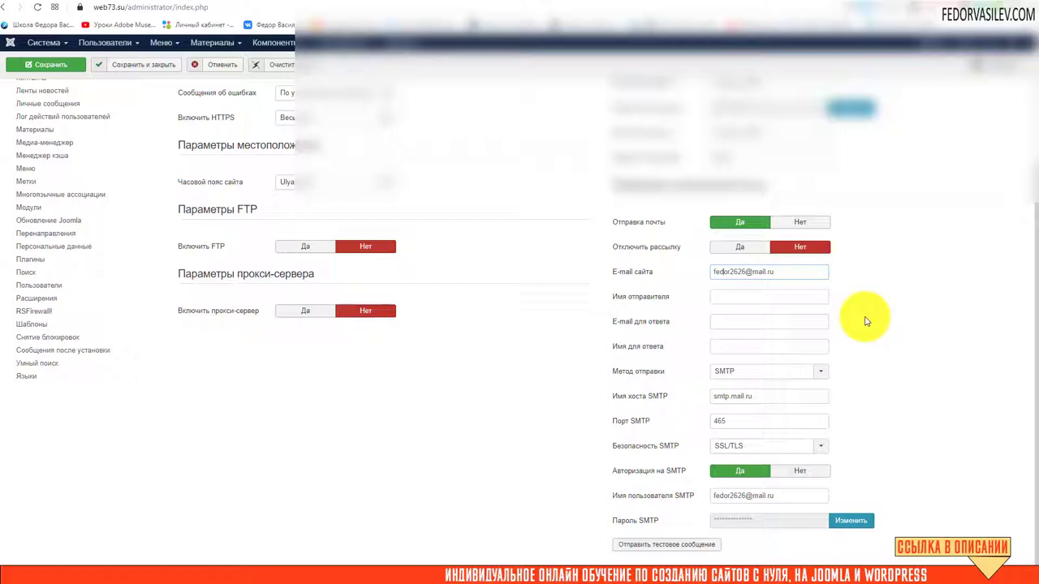
click(649, 406)
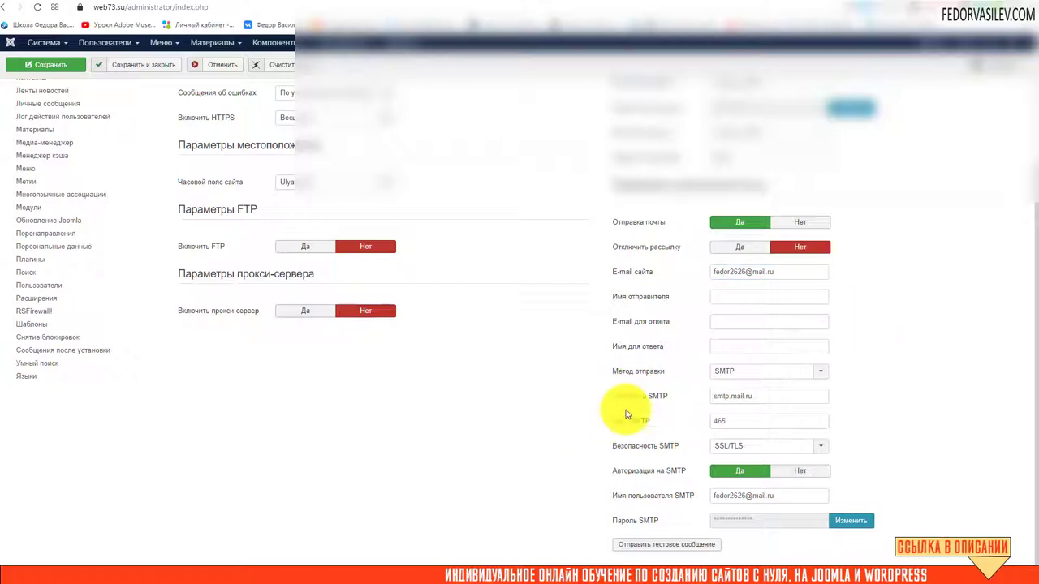
- Compare the SMTP host name with the outgoing mail server given on the Mail.ru help page
triple_click(763, 396)
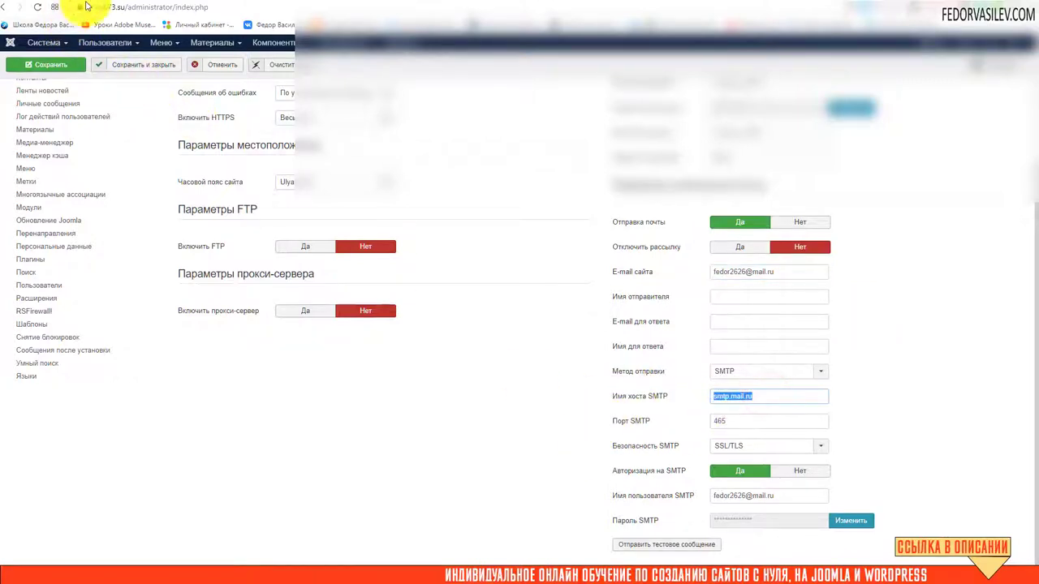
click(54, 5)
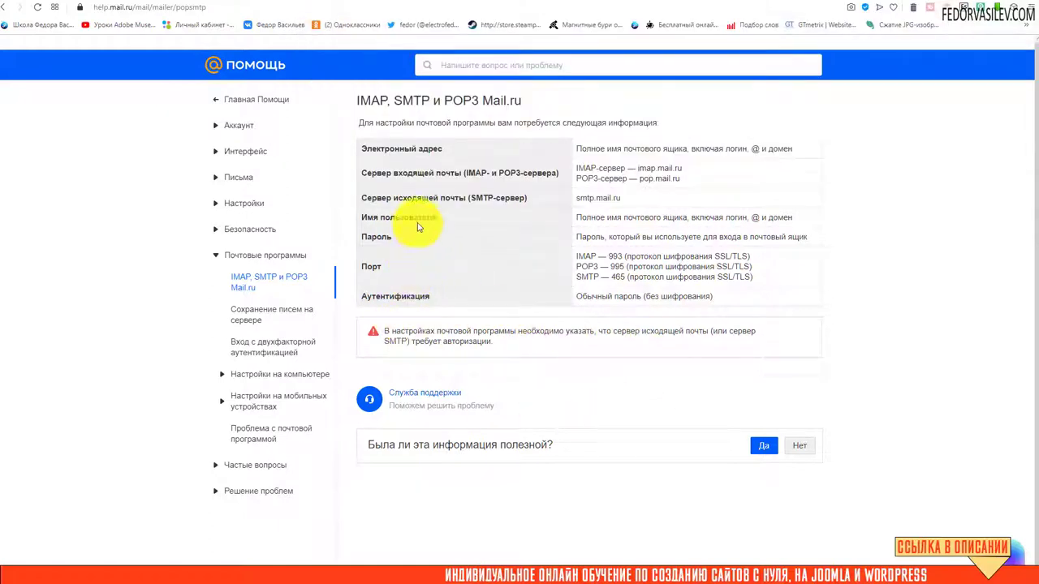
drag(622, 198, 577, 202)
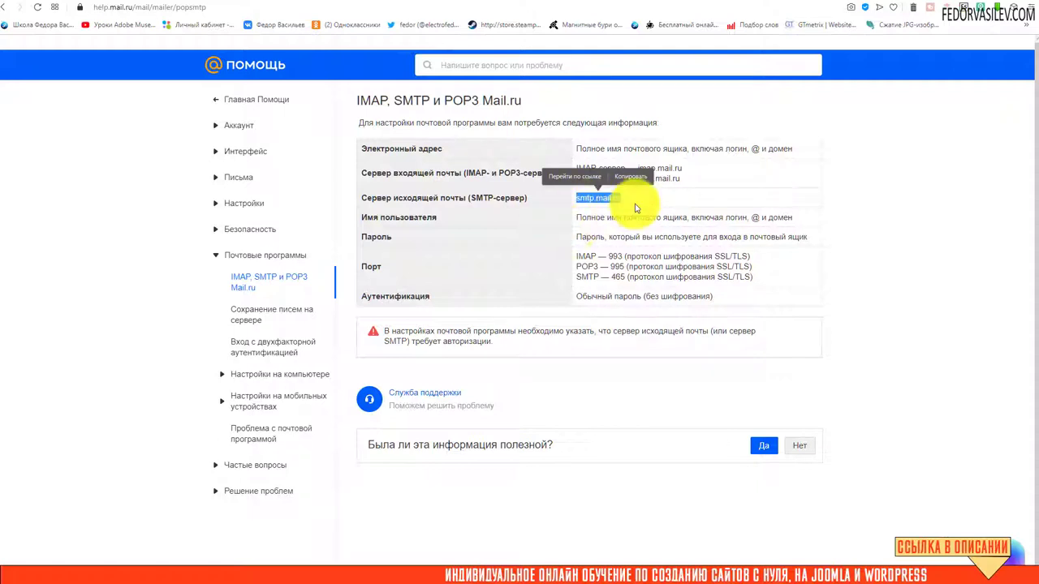
click(634, 203)
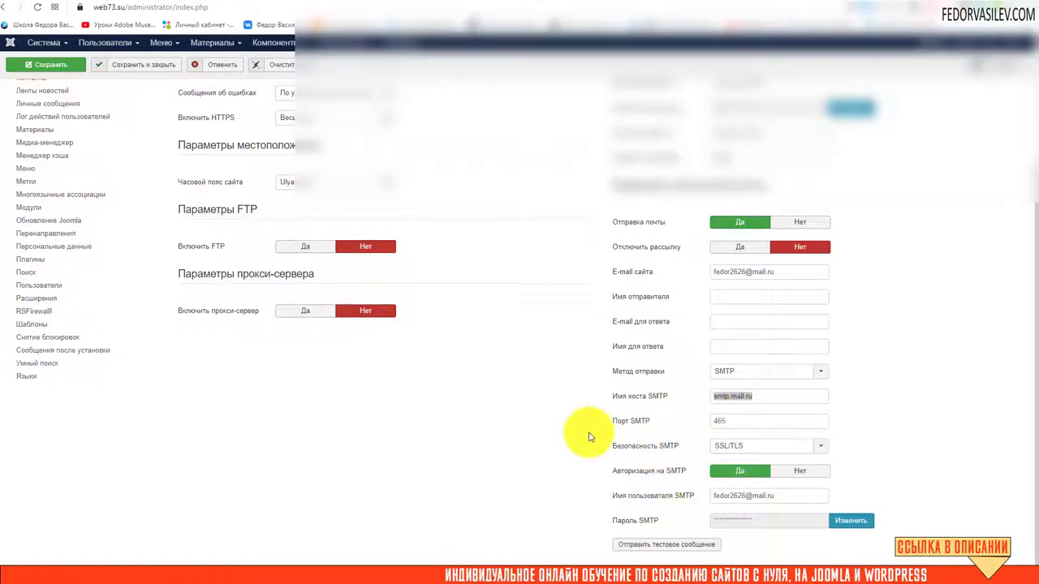
- Compare the SMTP port with the port and encryption protocol listed for SMTP on the Mail.ru help page, returning to Joomla
double_click(726, 422)
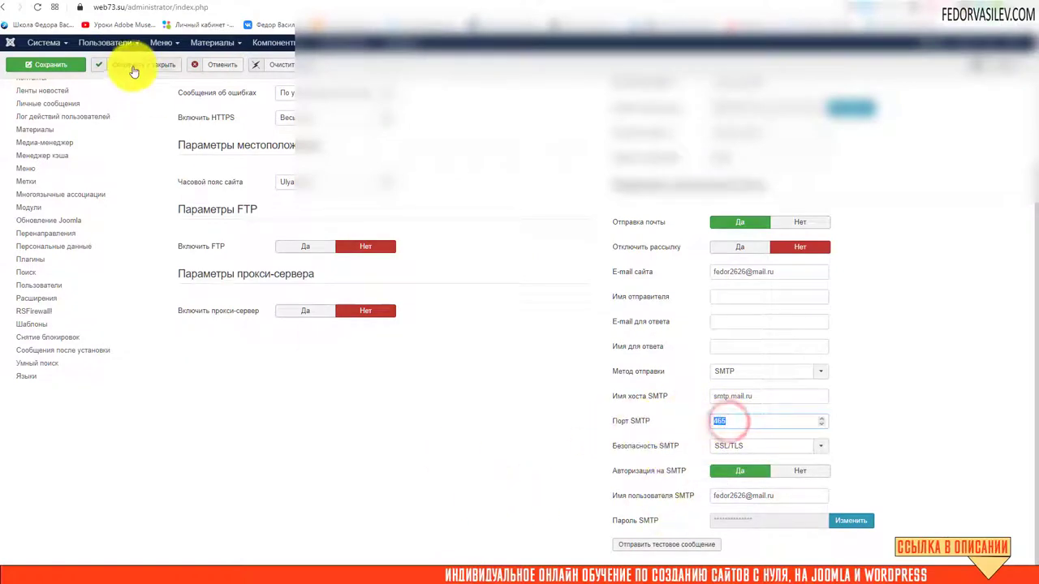
click(59, 2)
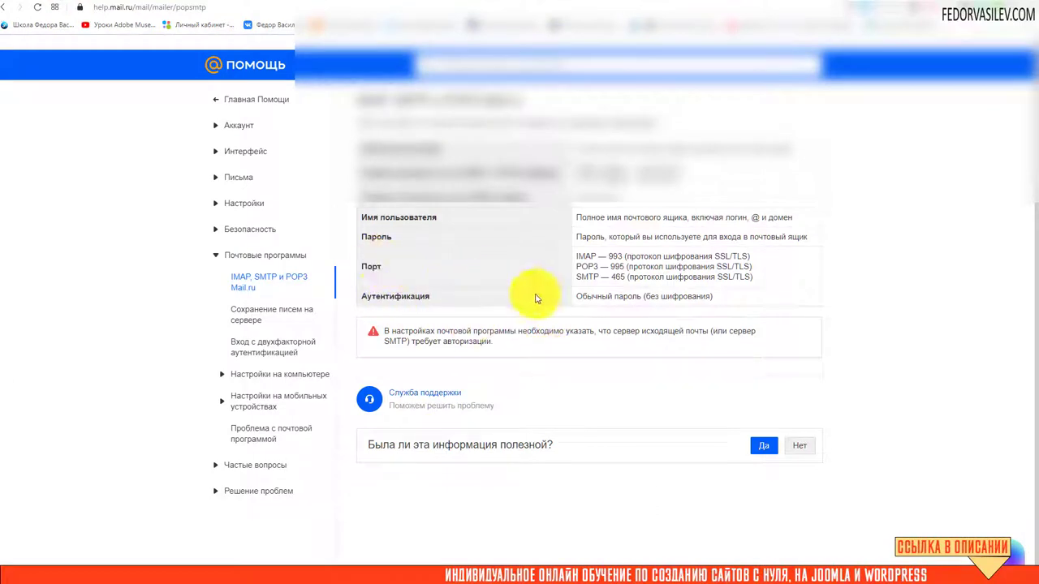
double_click(618, 277)
drag(658, 277, 751, 278)
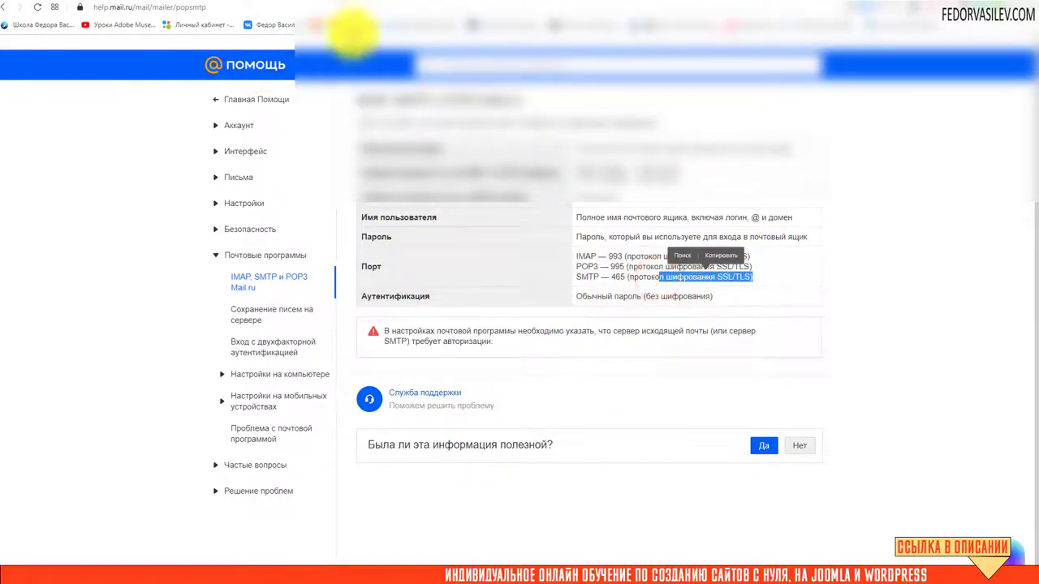
click(430, 20)
click(80, 6)
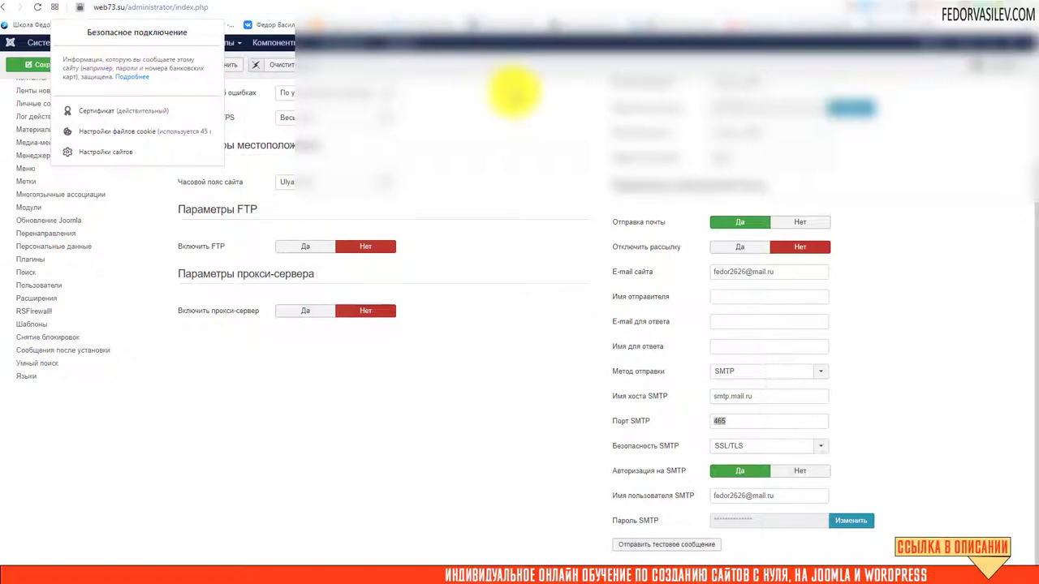
click(515, 91)
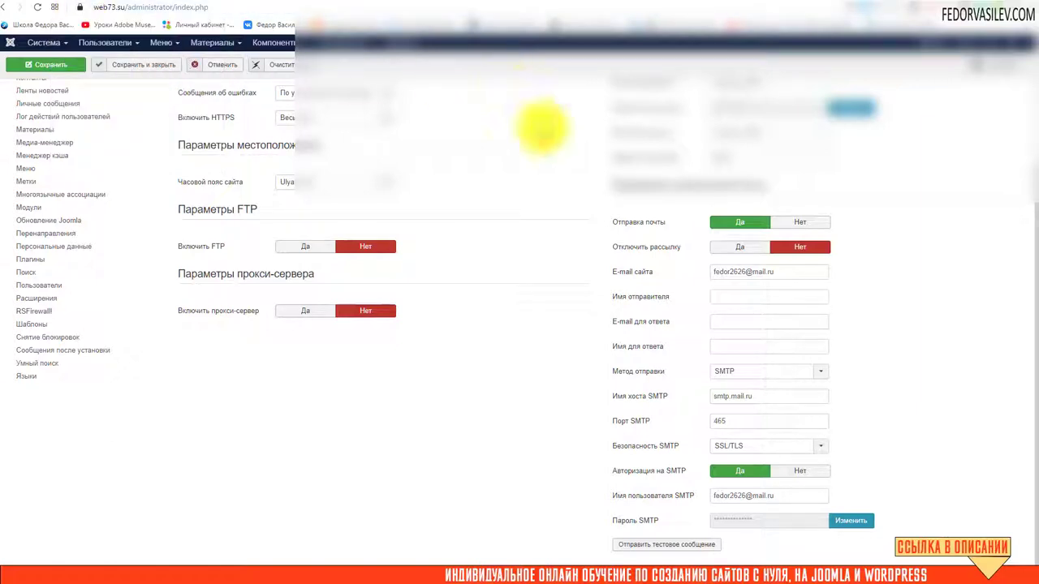
- Review the SMTP port and choose SSL/TLS as the SMTP security
click(745, 423)
double_click(732, 422)
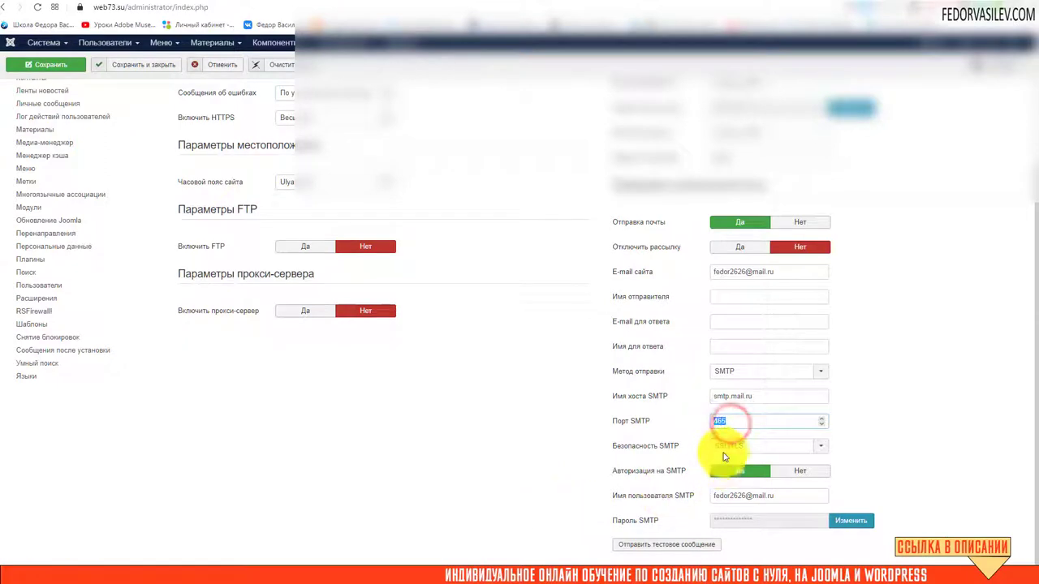
click(733, 447)
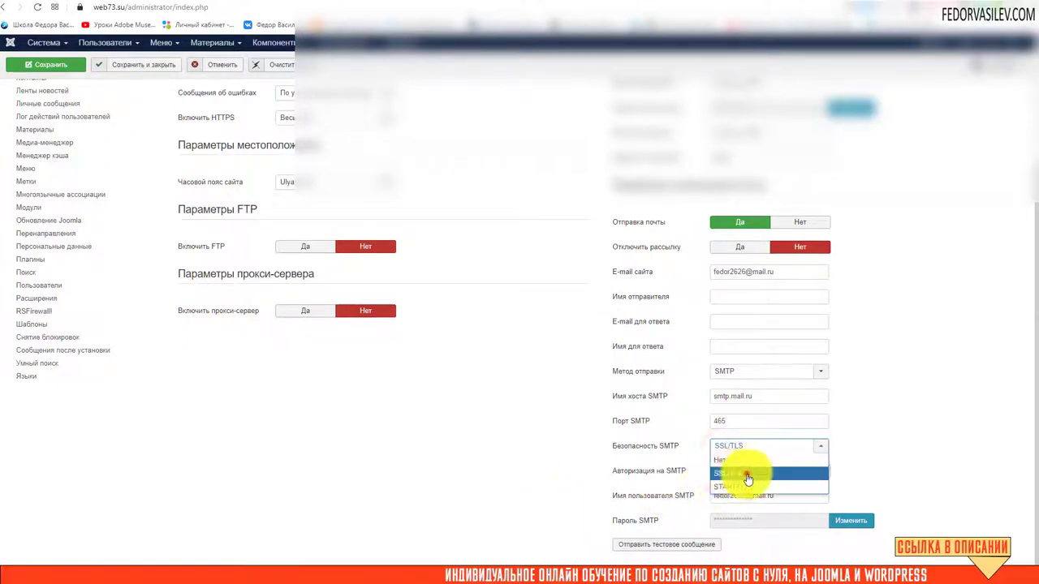
click(732, 475)
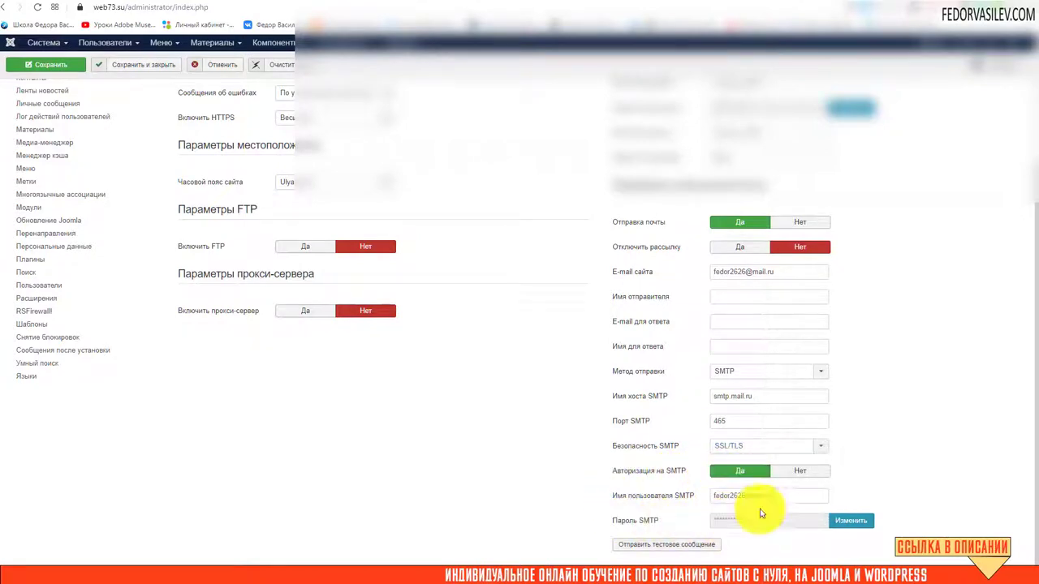
- Review the SMTP username and open the SMTP password for editing
drag(782, 498, 573, 498)
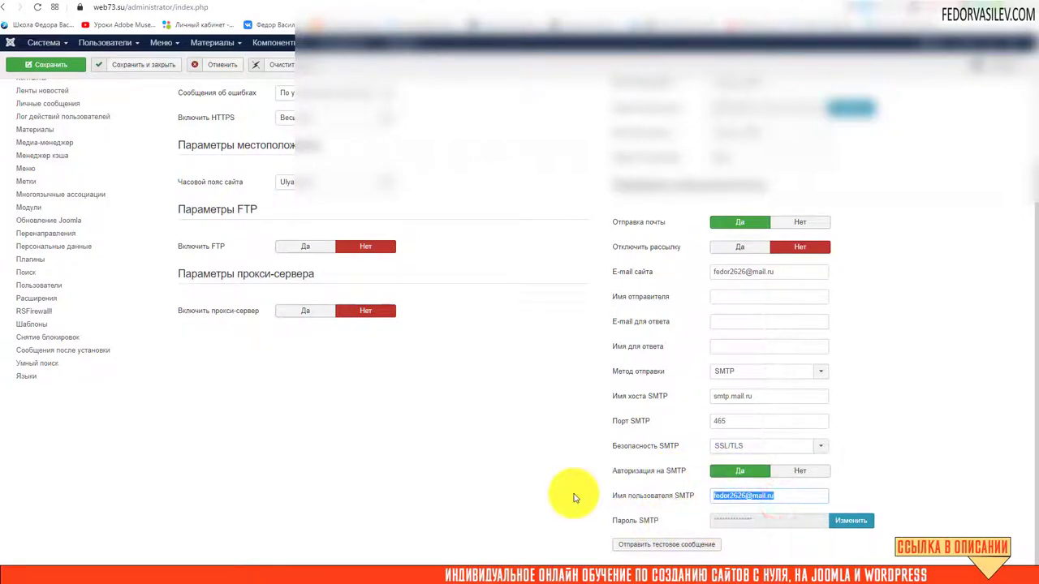
mouse_move(628, 526)
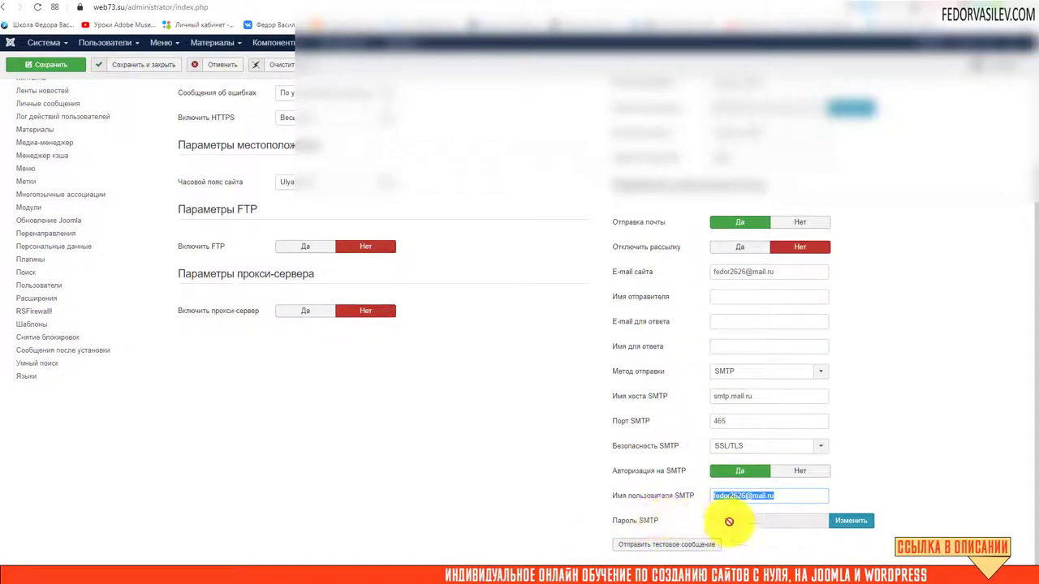
click(743, 497)
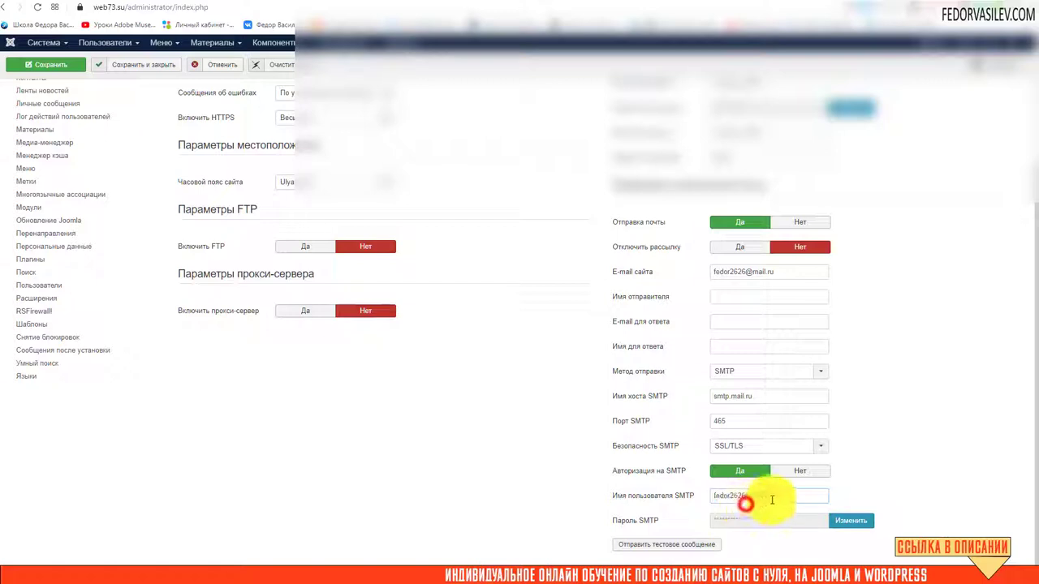
drag(782, 495, 682, 497)
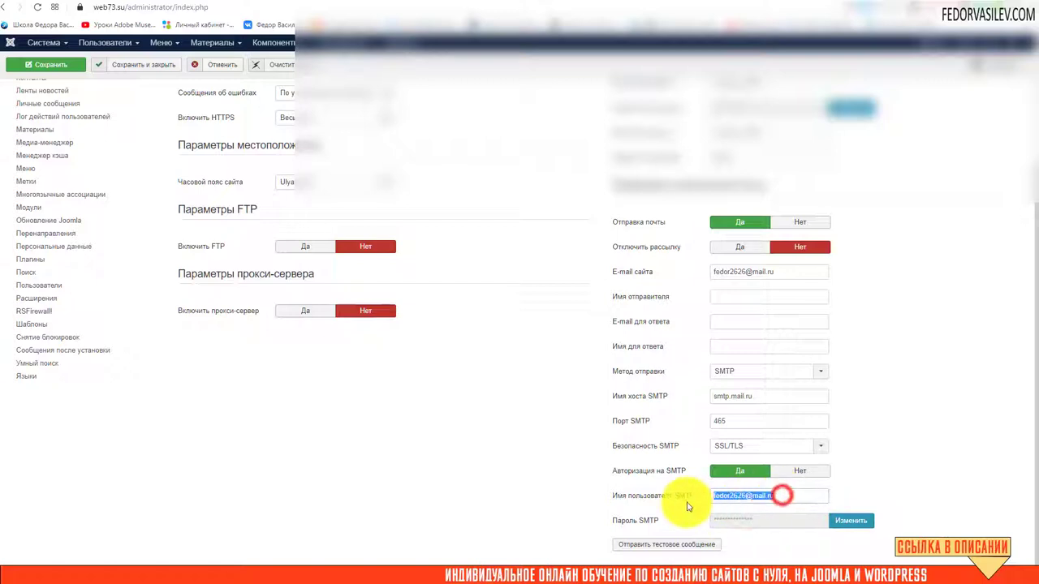
click(851, 520)
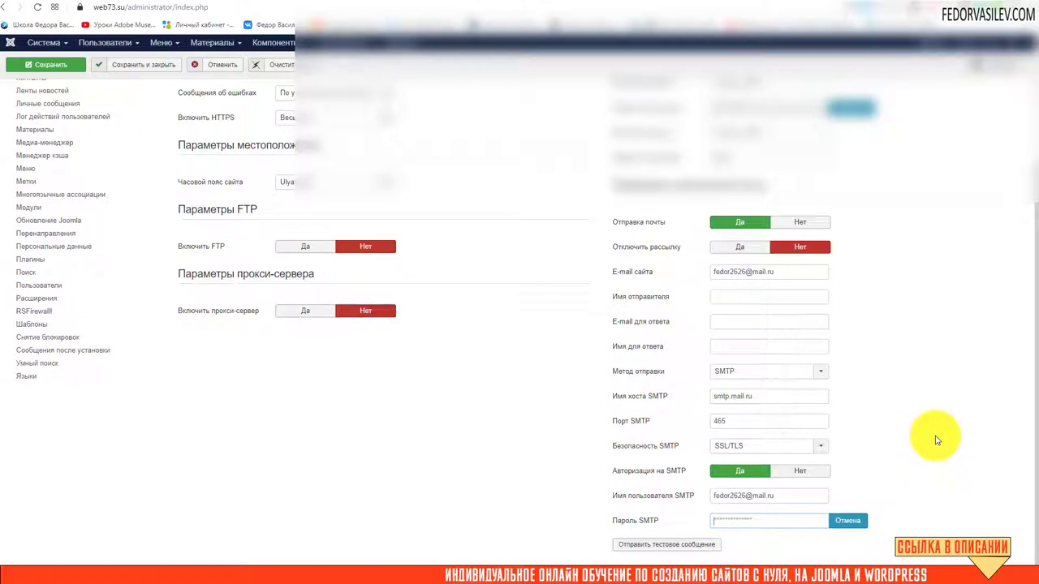
click(936, 438)
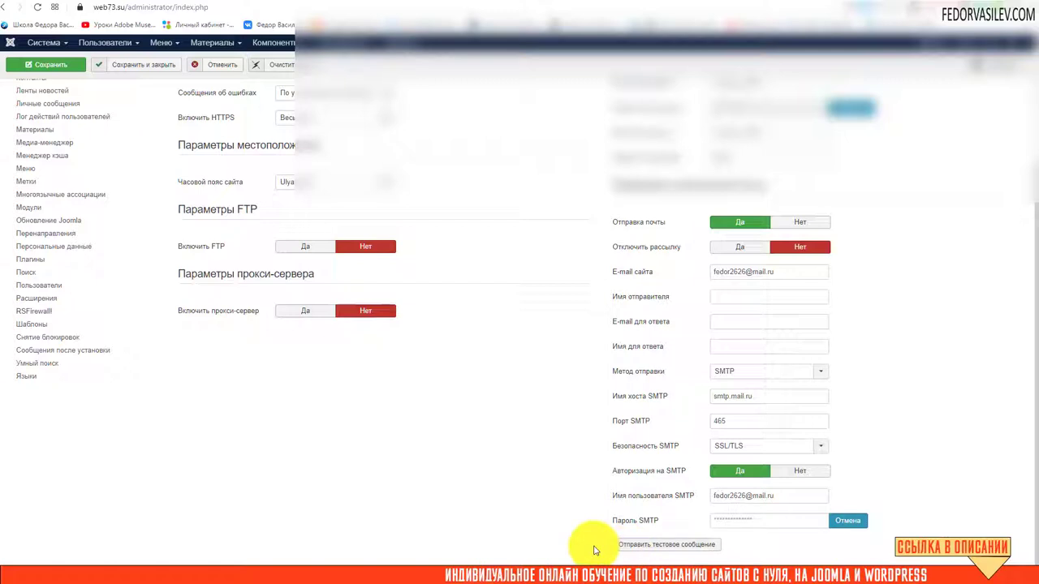
click(811, 547)
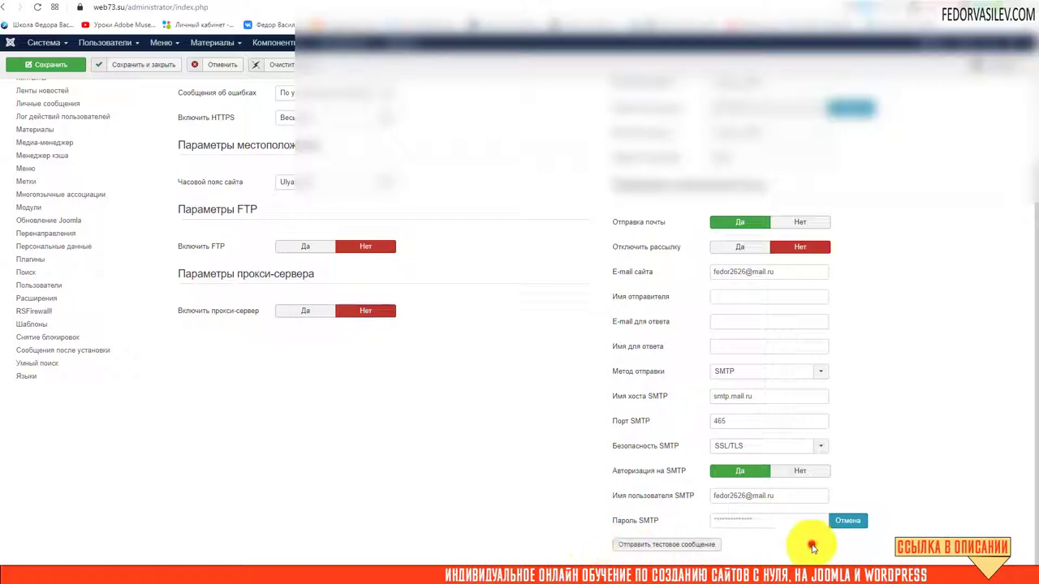
- Save the global configuration and send a test message from the mail settings
click(65, 63)
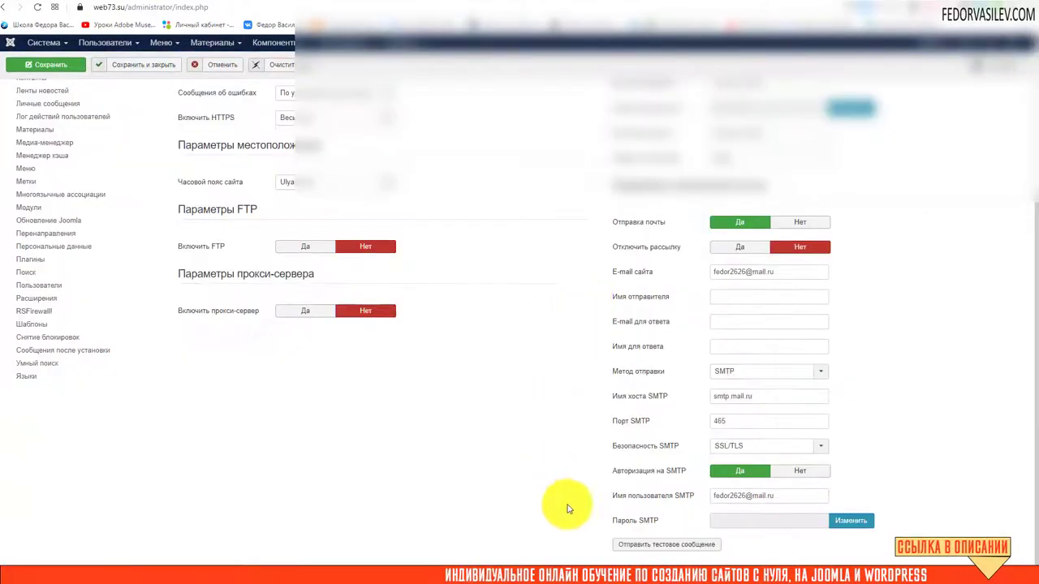
click(642, 547)
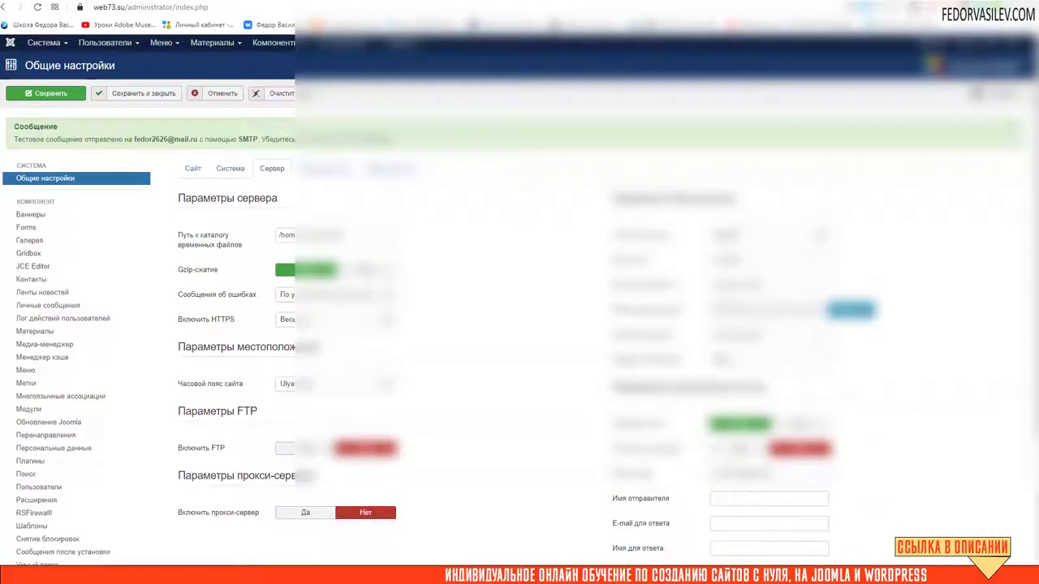
scroll(507, 324, down, 3)
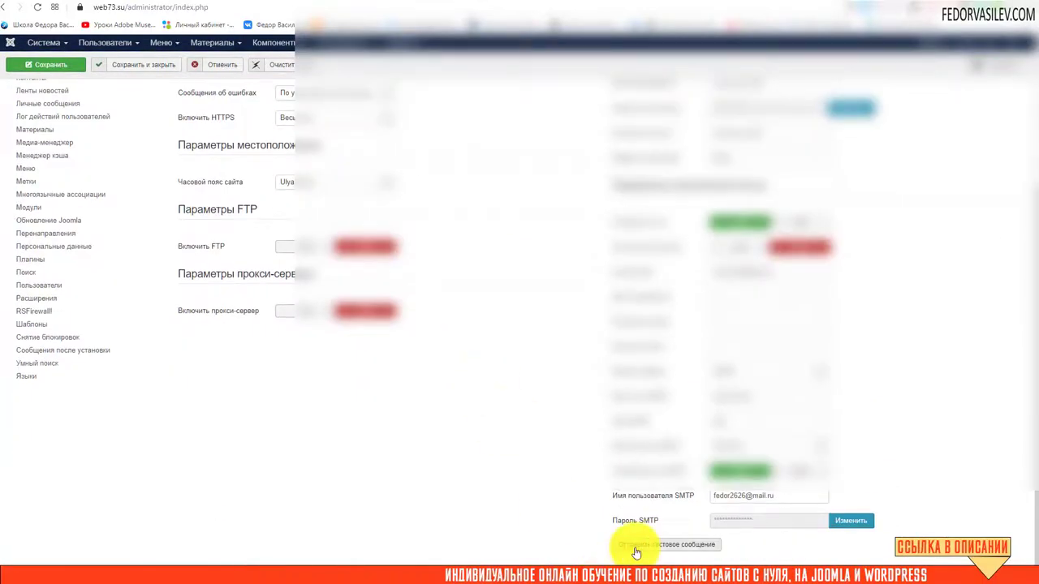
- Switch to the Mail.ru inbox and read the site's test message in the "Рассылки" group
scroll(267, 267, up, 3)
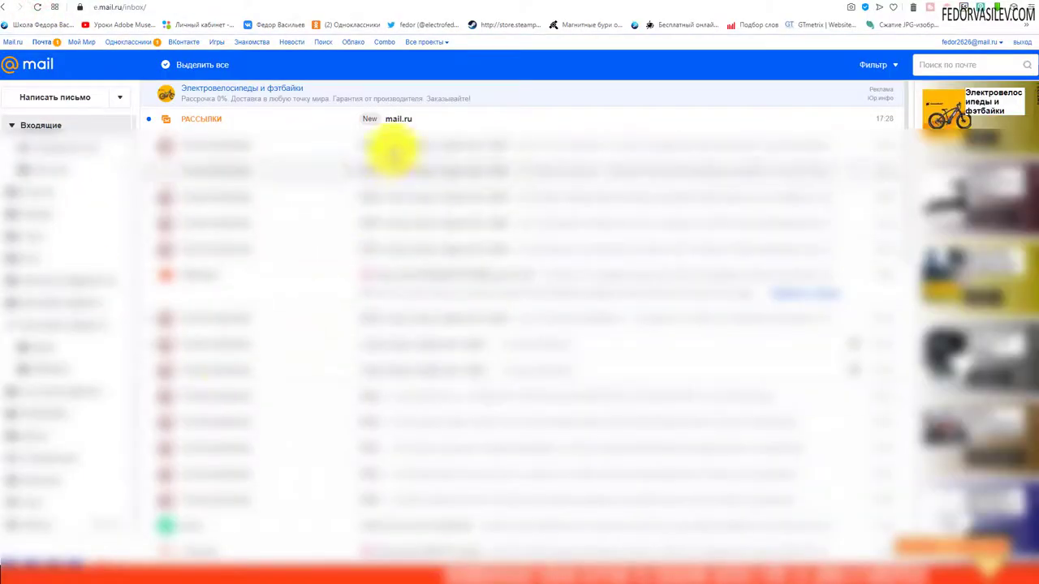
click(390, 121)
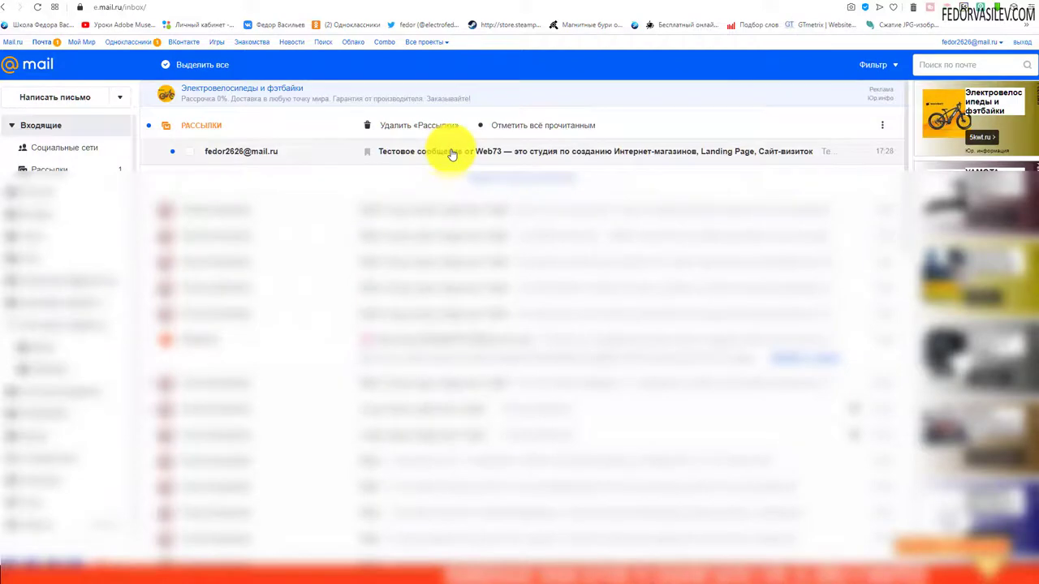
click(452, 153)
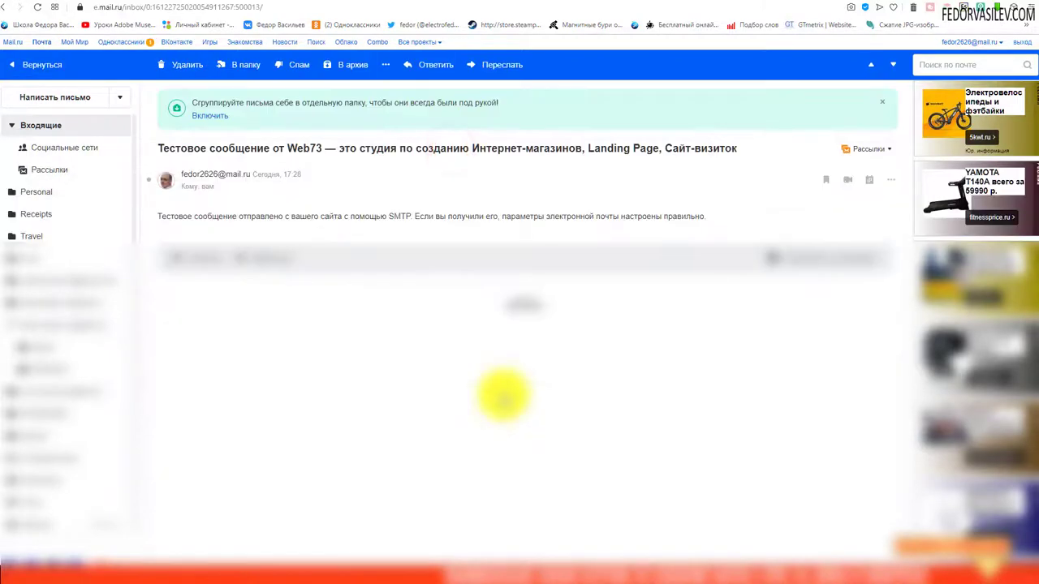
drag(178, 216, 694, 217)
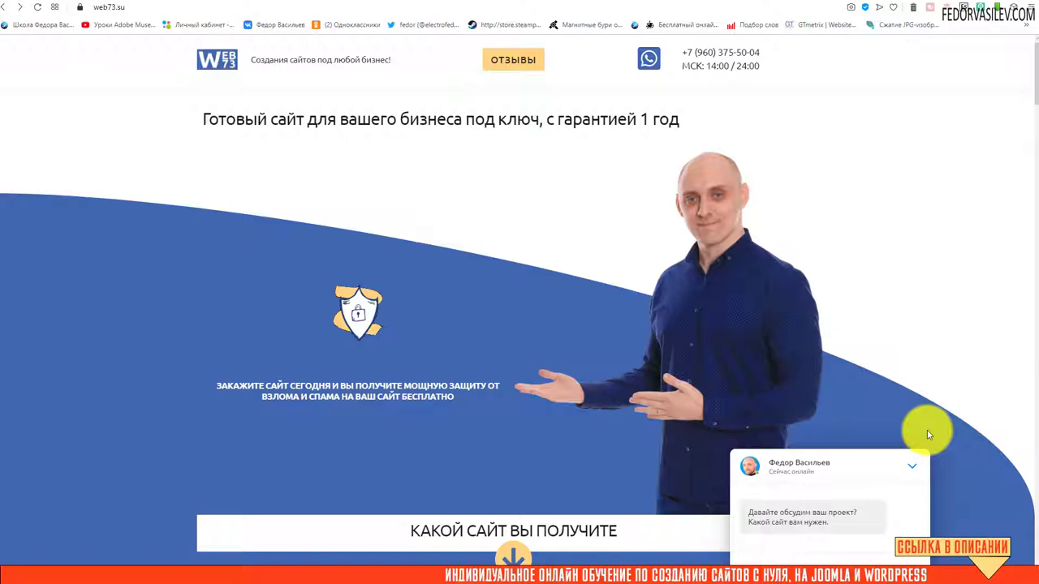
- Open the callback form from the web73.su footer, and open "ЗАКАЗАТЬ ОБРАТНЫЙ ЗВОНОК" for editing in Joomla's Forms component
scroll(927, 430, down, 20)
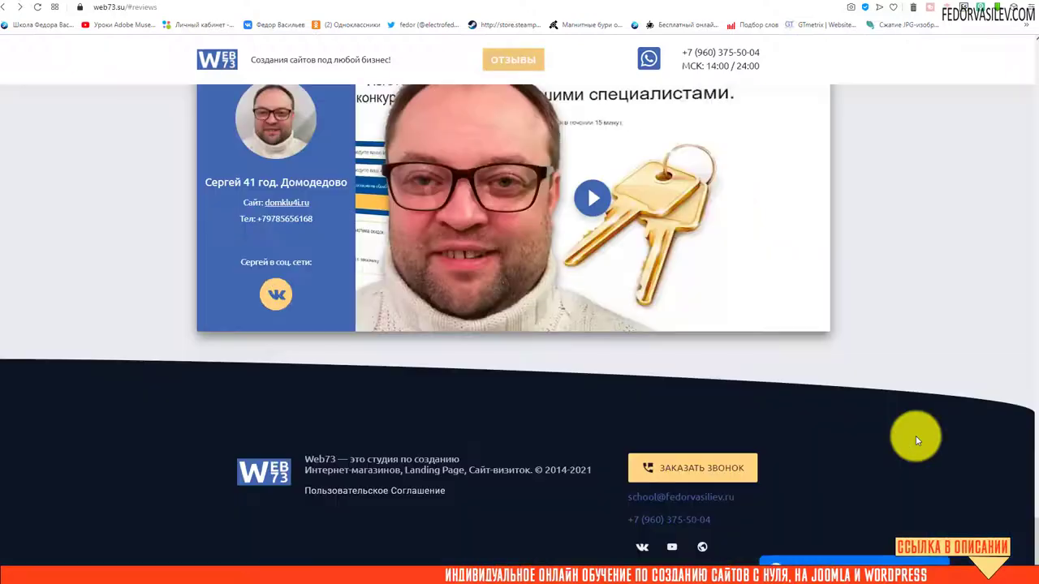
click(667, 469)
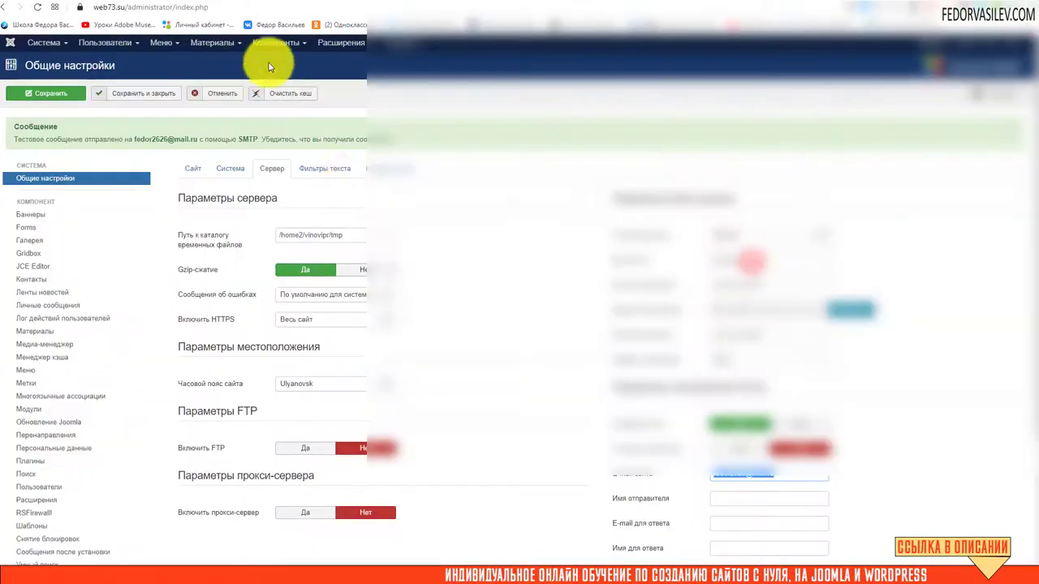
click(267, 46)
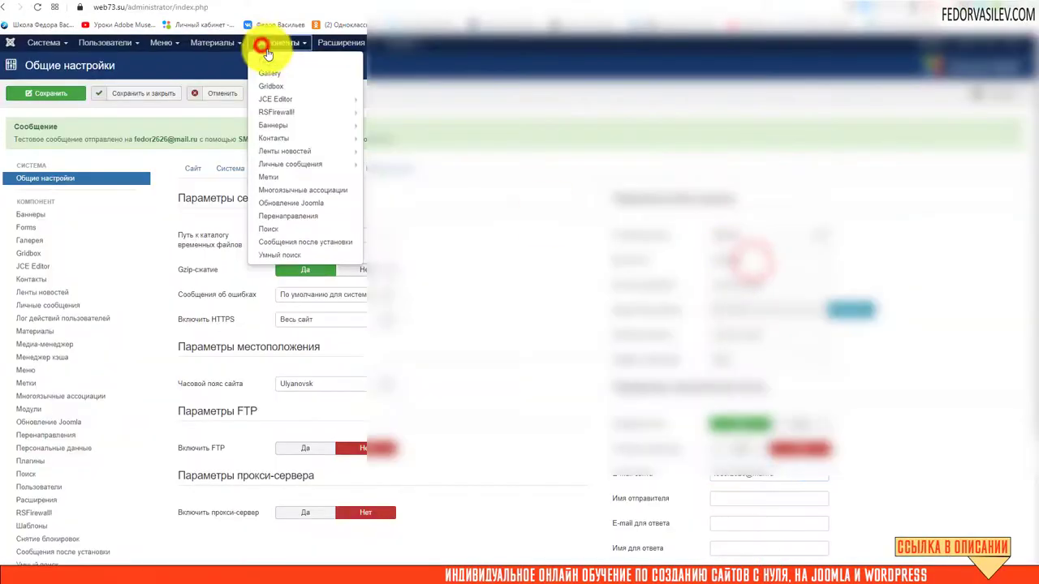
click(272, 58)
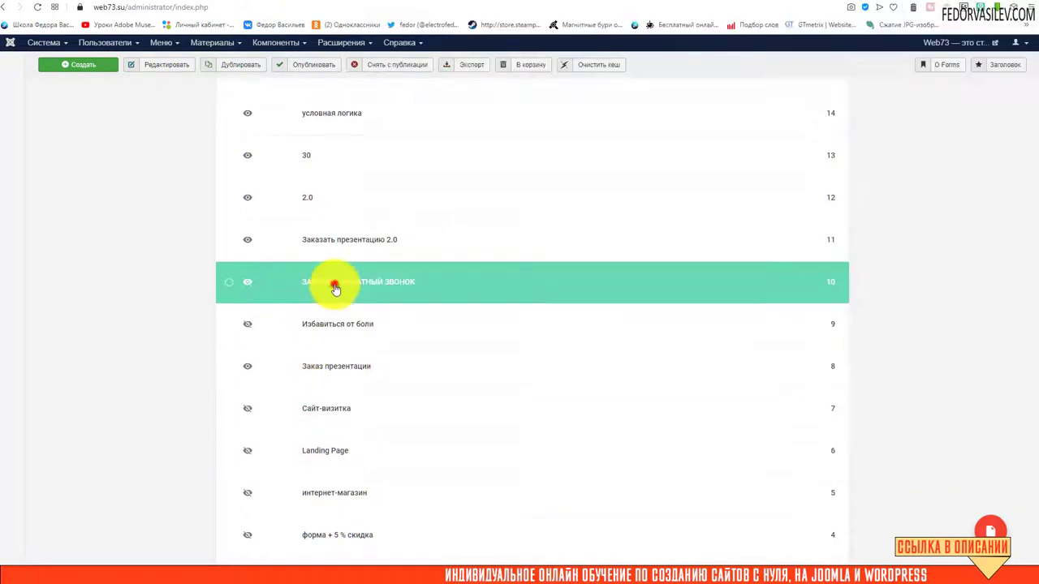
click(329, 286)
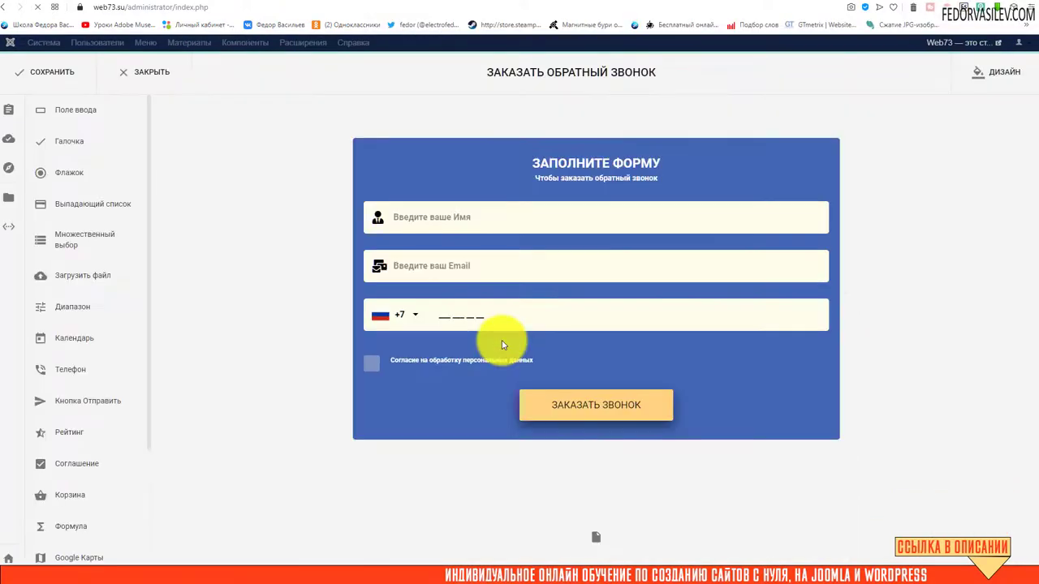
- Replace the administrator's notification e-mail in the "ЗАКАЗАТЬ ЗВОНОК" submit button's settings with the Mail.ru address and save the form
click(619, 407)
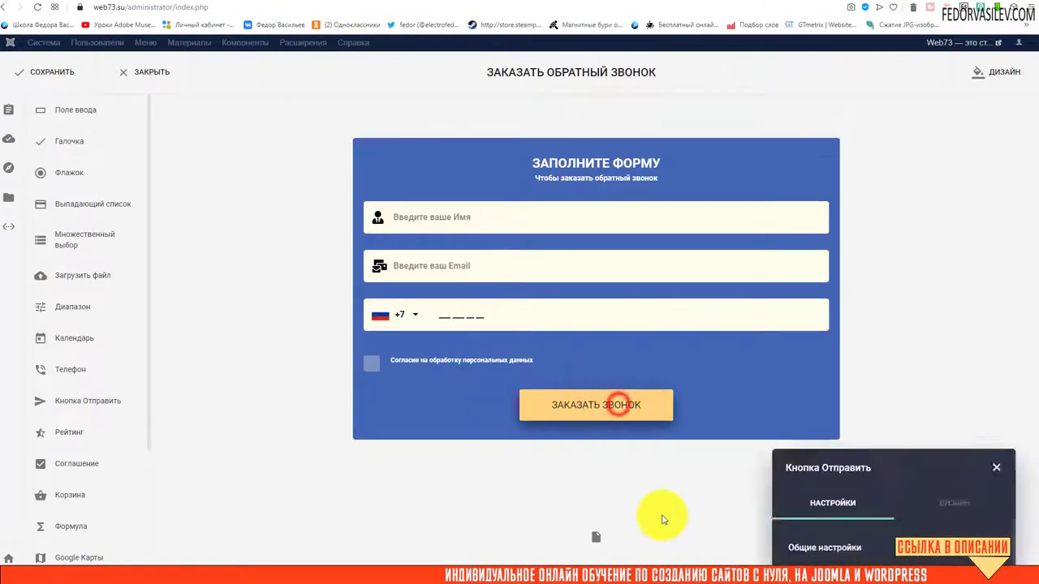
drag(860, 171, 481, 195)
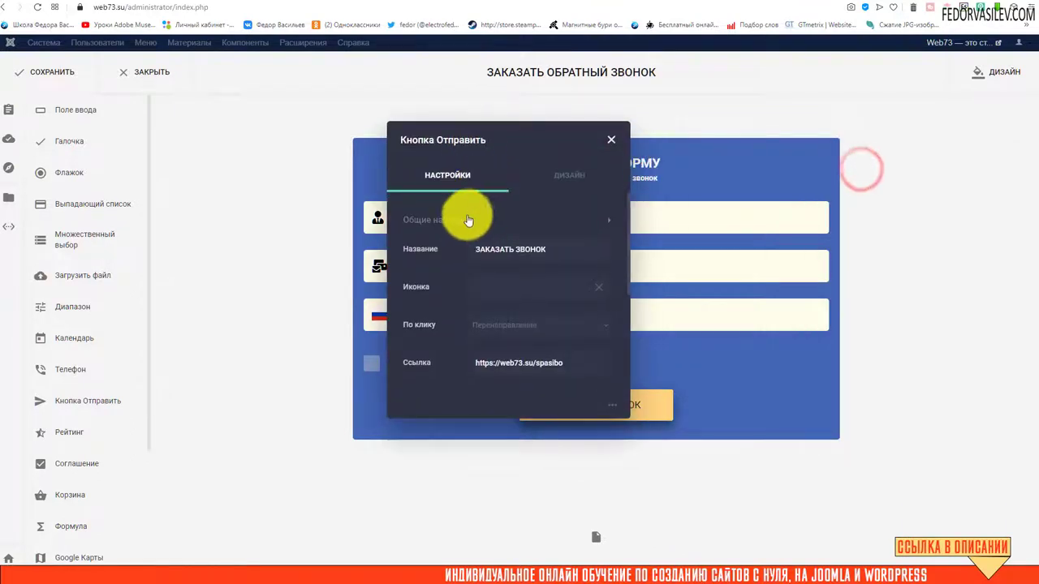
click(471, 218)
click(445, 256)
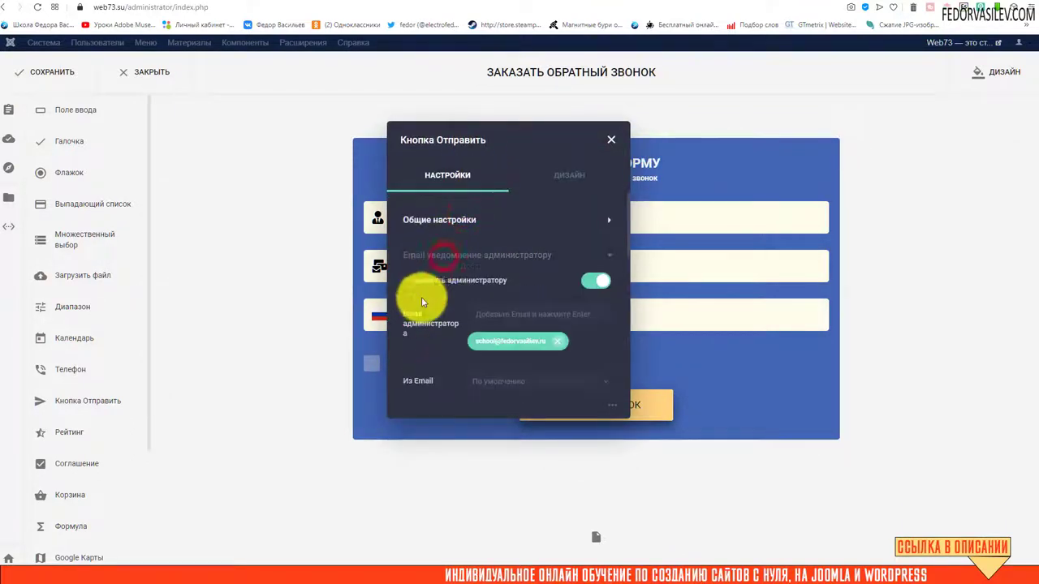
click(562, 348)
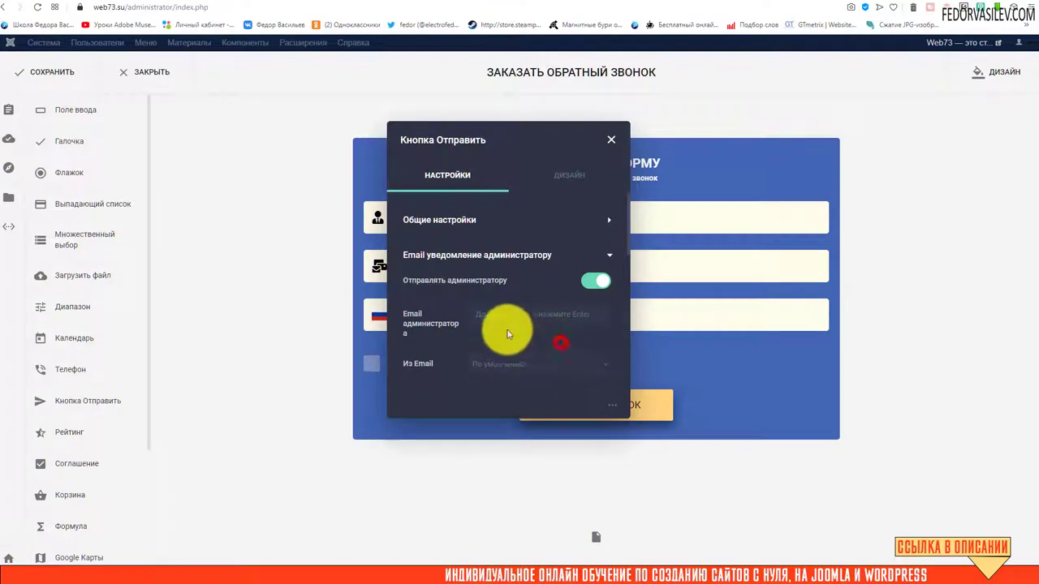
right_click(496, 317)
click(527, 390)
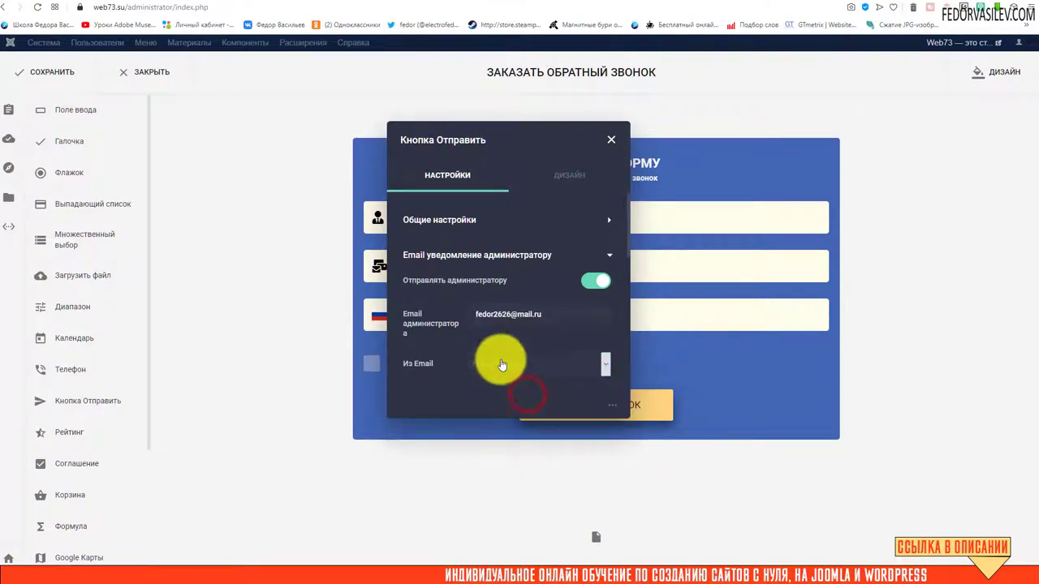
key(Return)
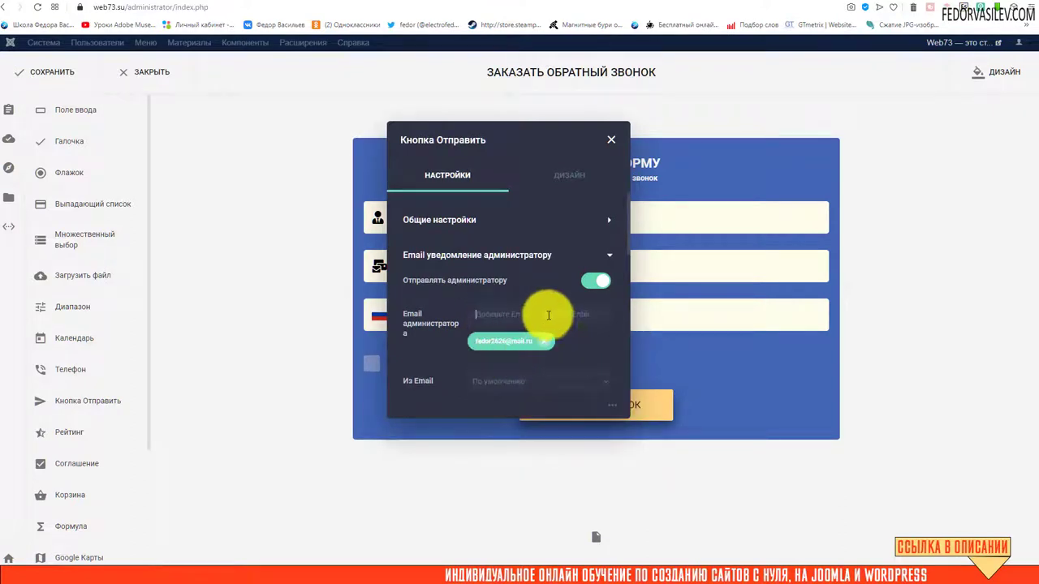
click(16, 72)
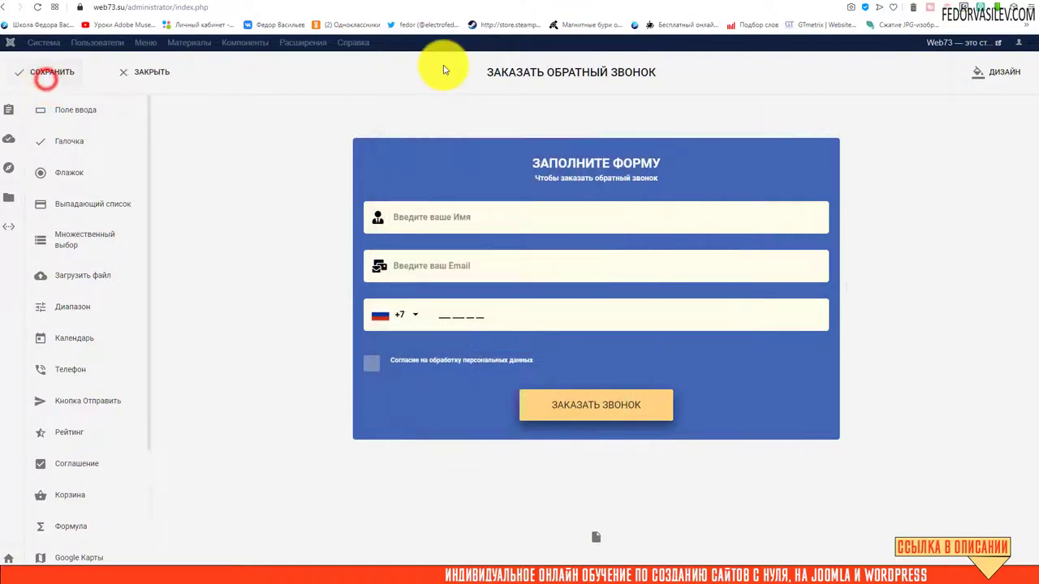
- Submit the site's callback form with the name "тест", an e-mail, a phone number and consent, and open the "Заказ Web73" message in Mail.ru
click(497, 5)
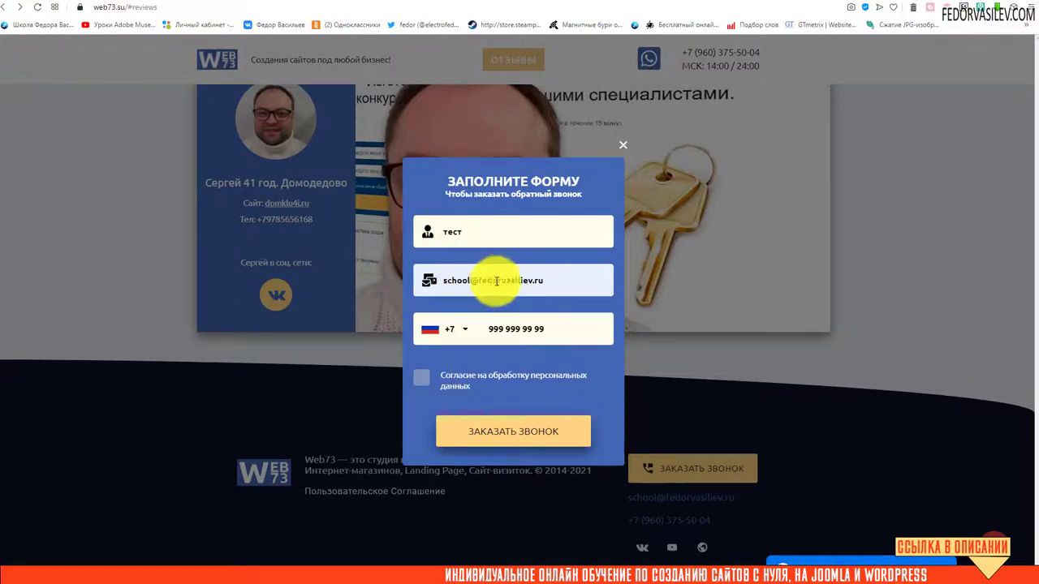
click(421, 378)
click(487, 431)
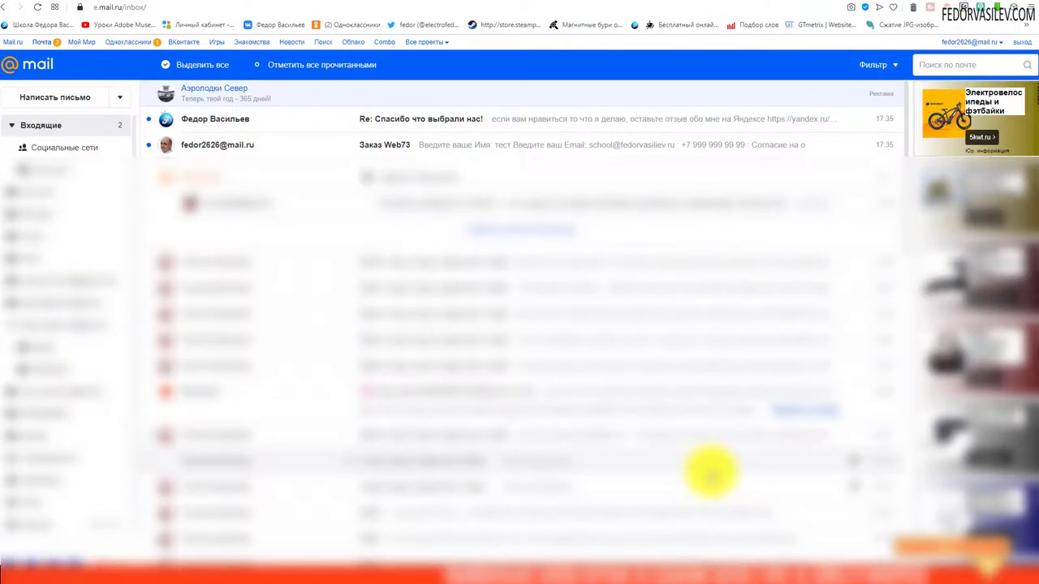
click(393, 141)
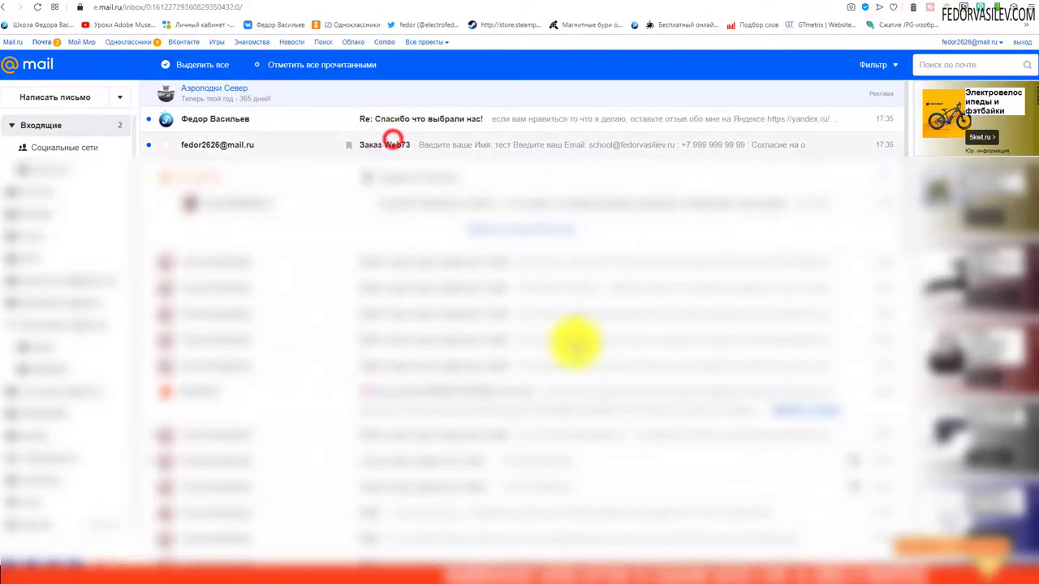